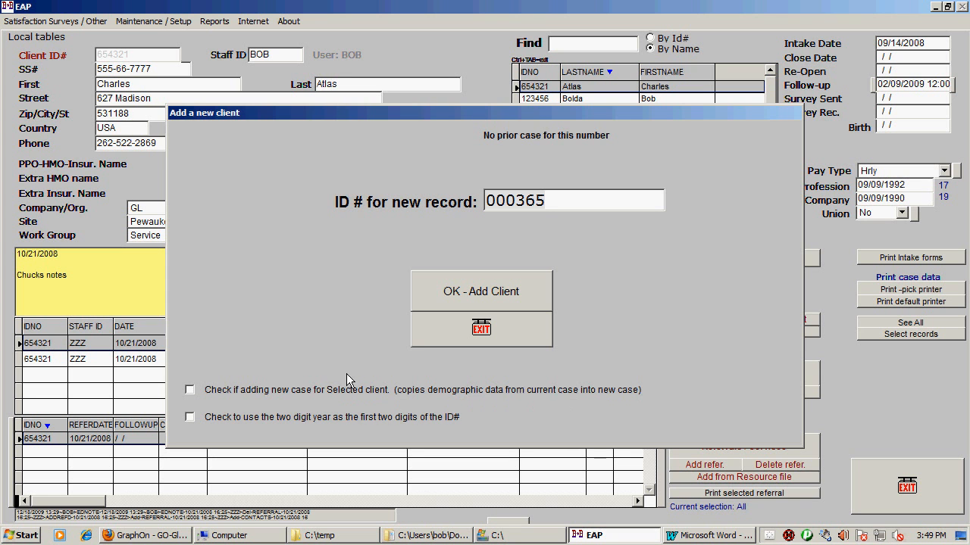
Step: Add a blank client record using the proposed ID number
{"action": "left_click", "coordinate": [446, 292]}
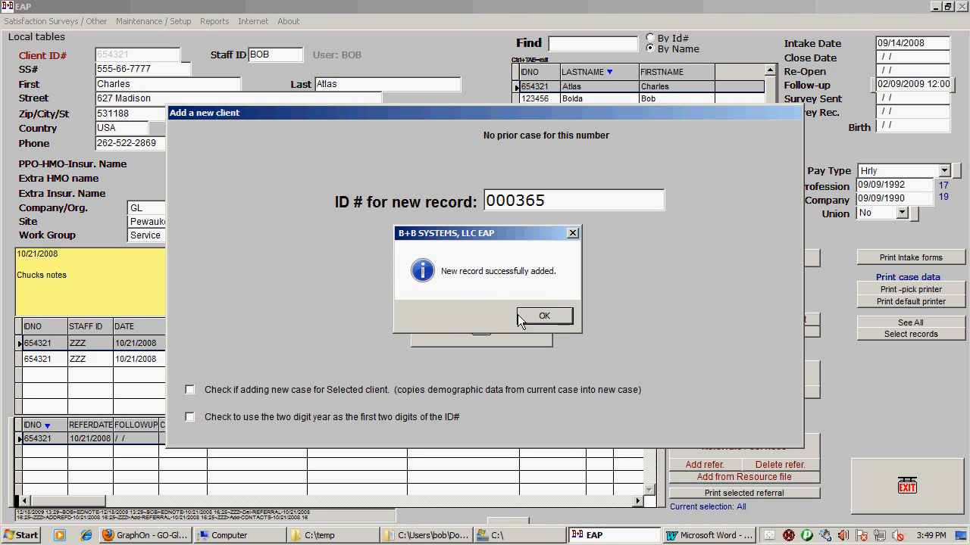
{"action": "left_click", "coordinate": [518, 313]}
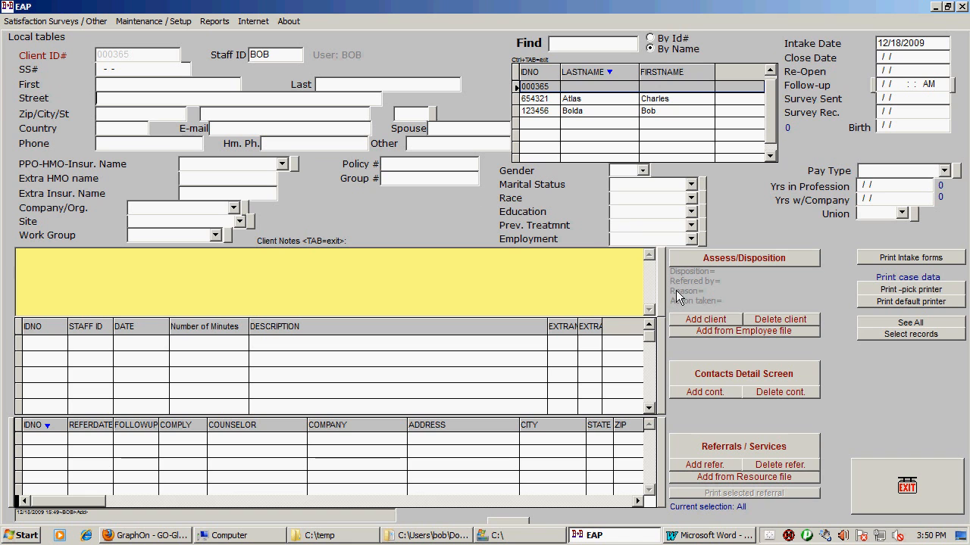
Step: Create a client case from the employee file for the spouse at the New York site, keeping the default ID
{"action": "left_click", "coordinate": [725, 333]}
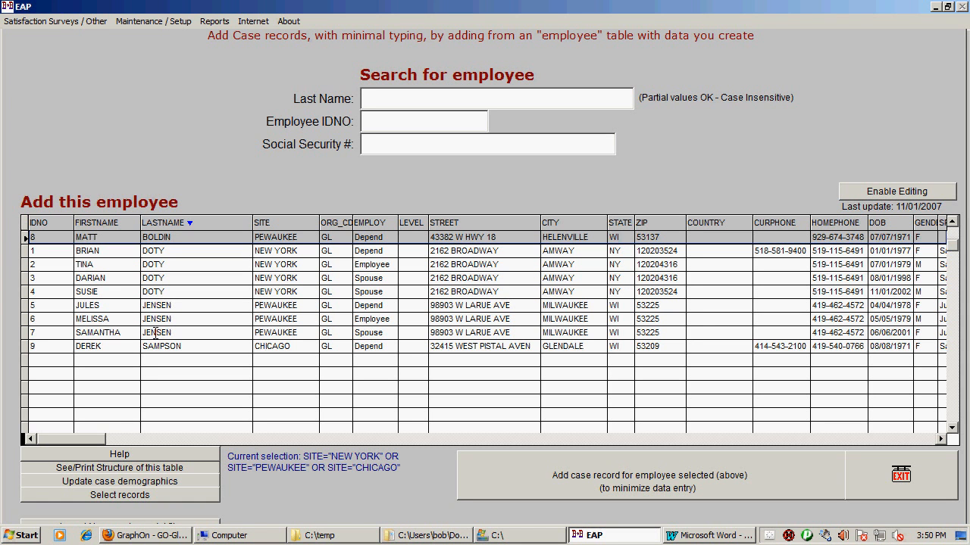
{"action": "left_click", "coordinate": [107, 337]}
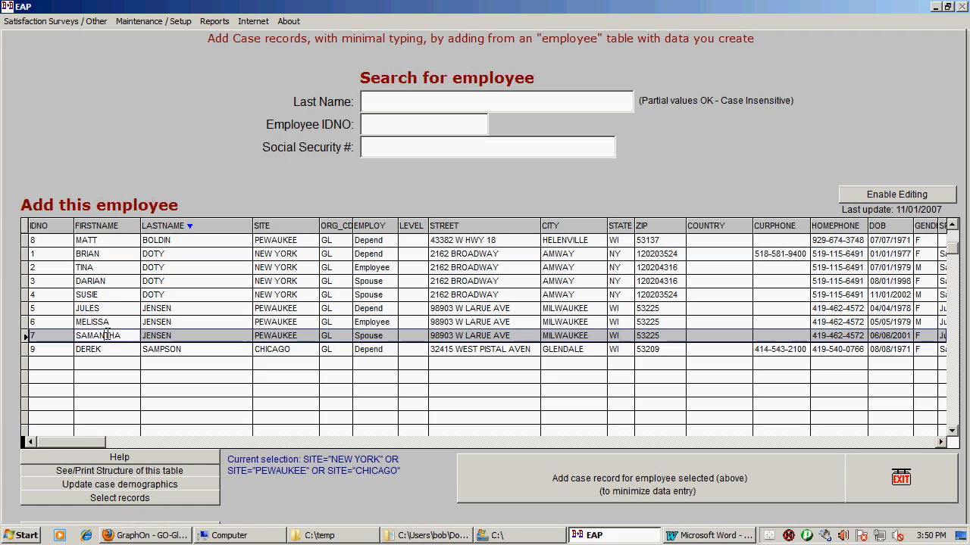
{"action": "left_click", "coordinate": [108, 281]}
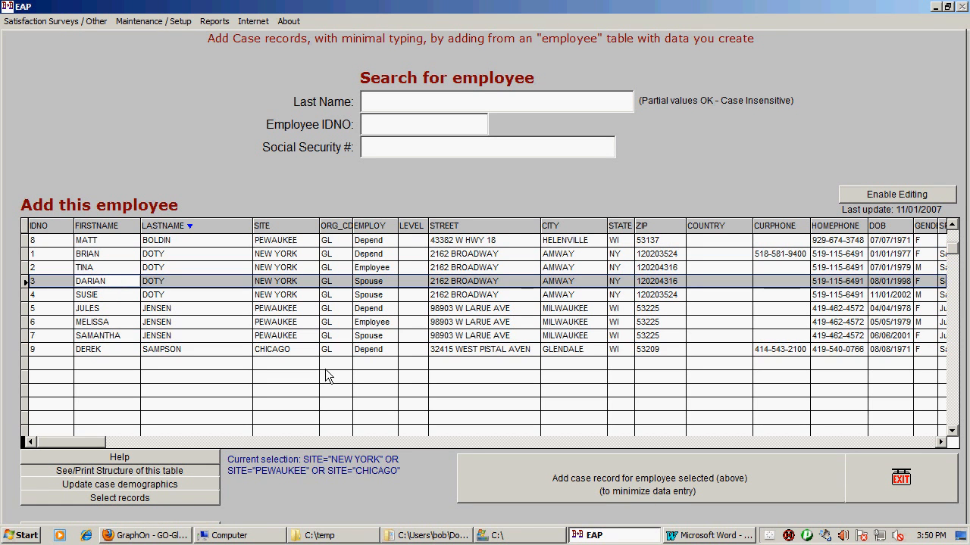
{"action": "left_click", "coordinate": [645, 467]}
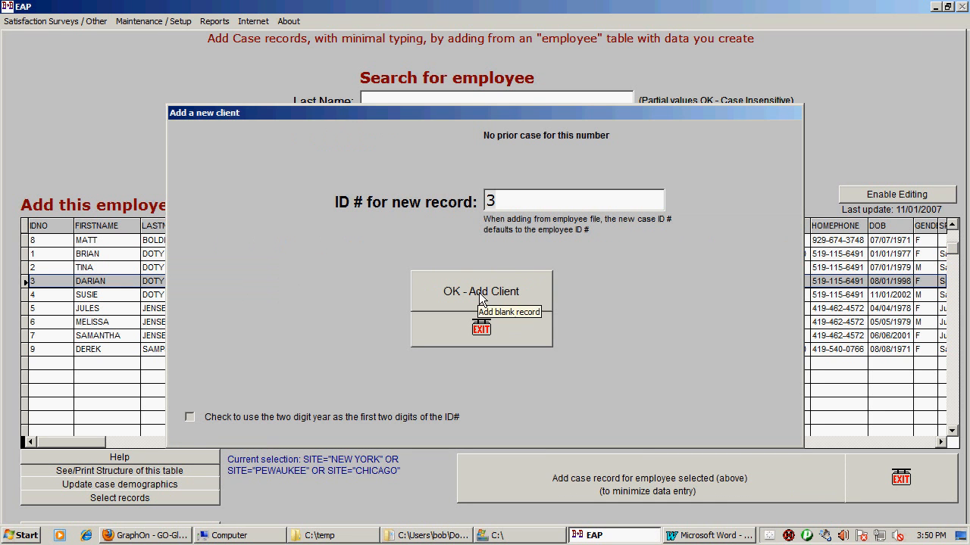
{"action": "left_click", "coordinate": [479, 293]}
{"action": "left_click", "coordinate": [531, 314]}
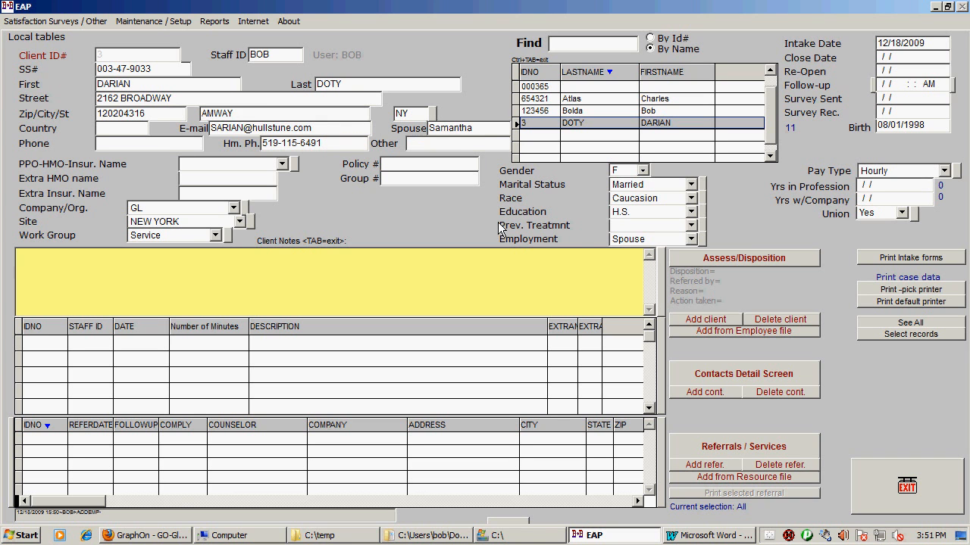
Step: Add a contact to the client's case with description PER Follow-up Contact and 89 minutes
{"action": "left_click", "coordinate": [702, 395]}
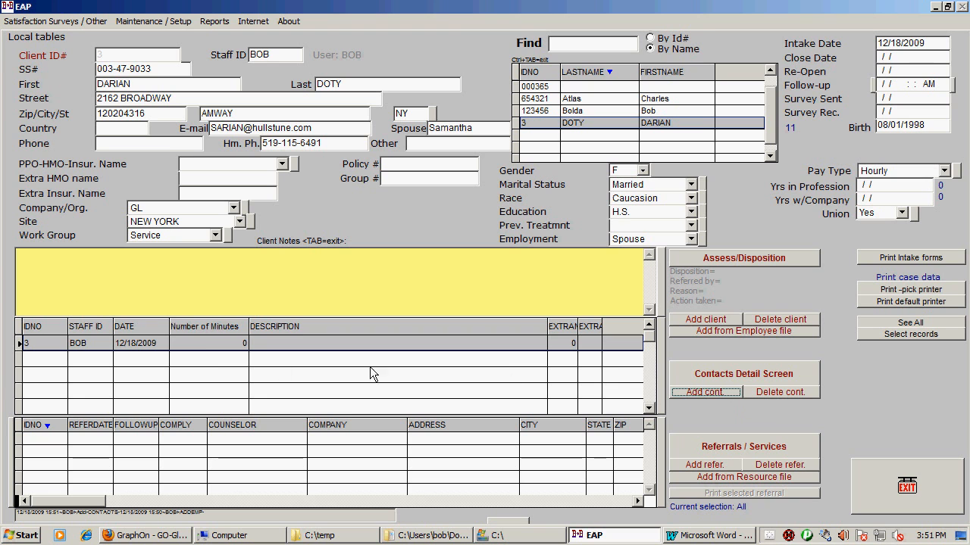
{"action": "left_click", "coordinate": [206, 344]}
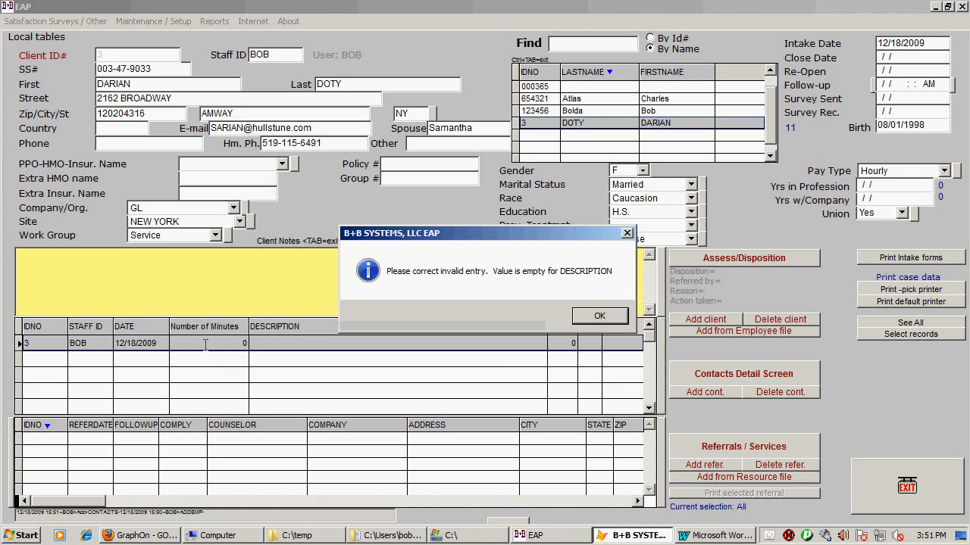
{"action": "left_click", "coordinate": [595, 316]}
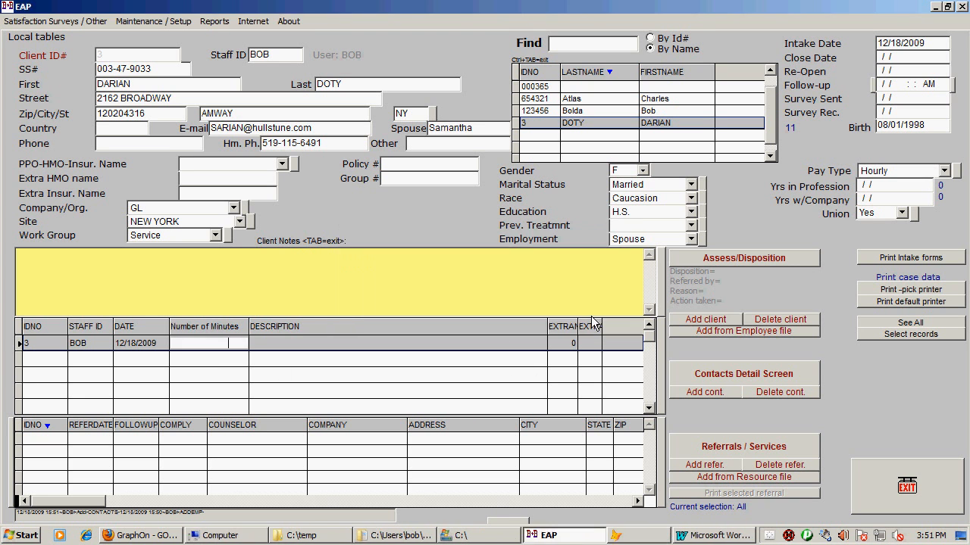
{"action": "left_click", "coordinate": [507, 344]}
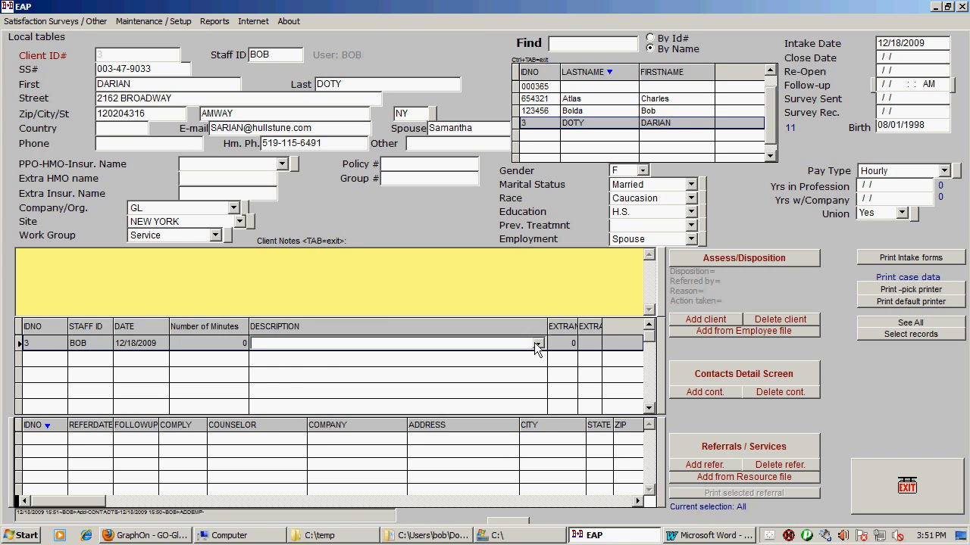
{"action": "left_click", "coordinate": [538, 343]}
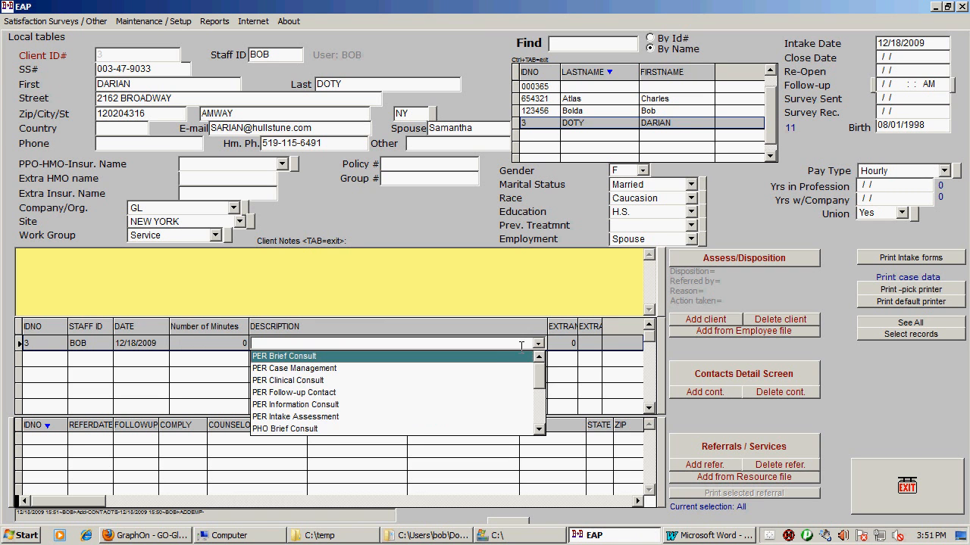
{"action": "left_click", "coordinate": [456, 392]}
{"action": "left_click", "coordinate": [219, 346]}
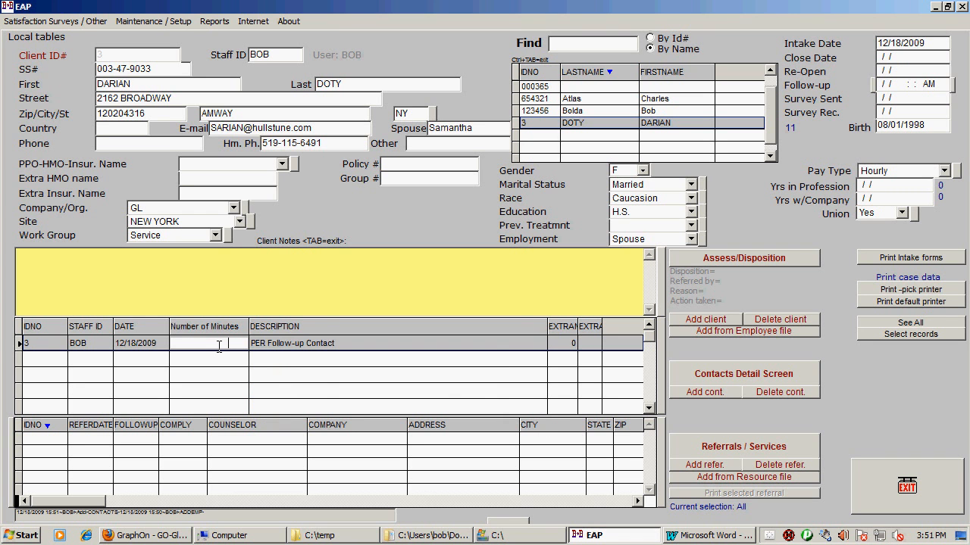
{"action": "type", "text": "85"}
{"action": "key", "text": "Tab"}
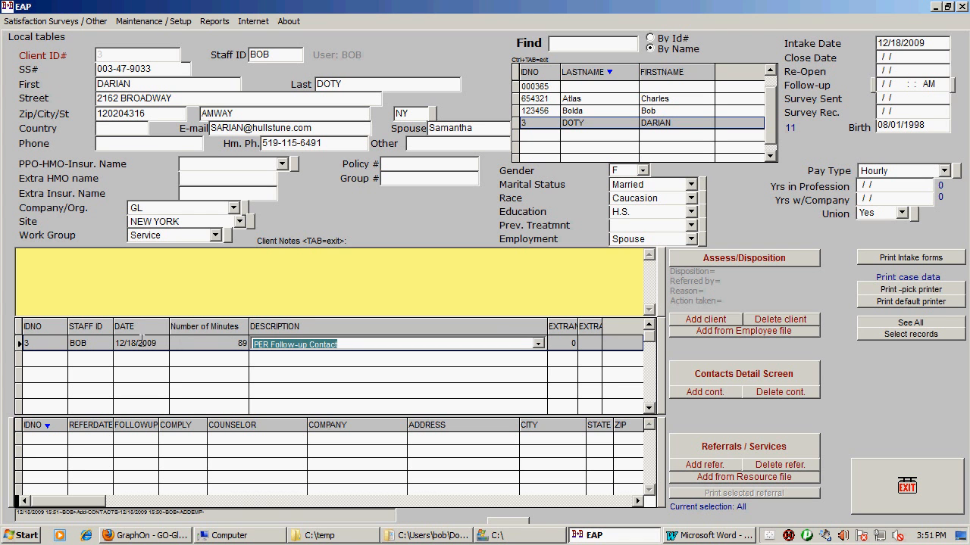
Step: Examine the new contact's fields, its detail screen and the editable description choices, and return to the client screen
{"action": "left_click", "coordinate": [120, 344]}
{"action": "left_click", "coordinate": [81, 345]}
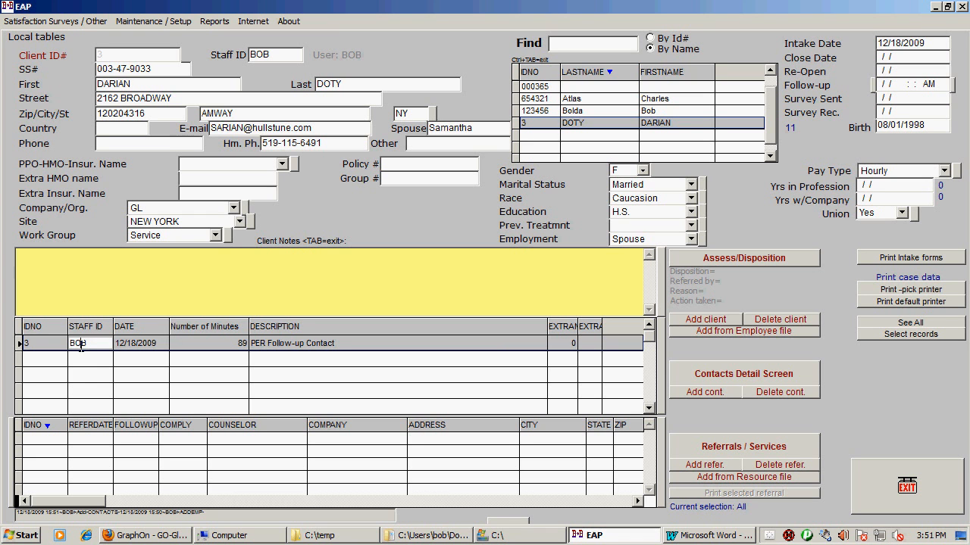
{"action": "left_click", "coordinate": [45, 344]}
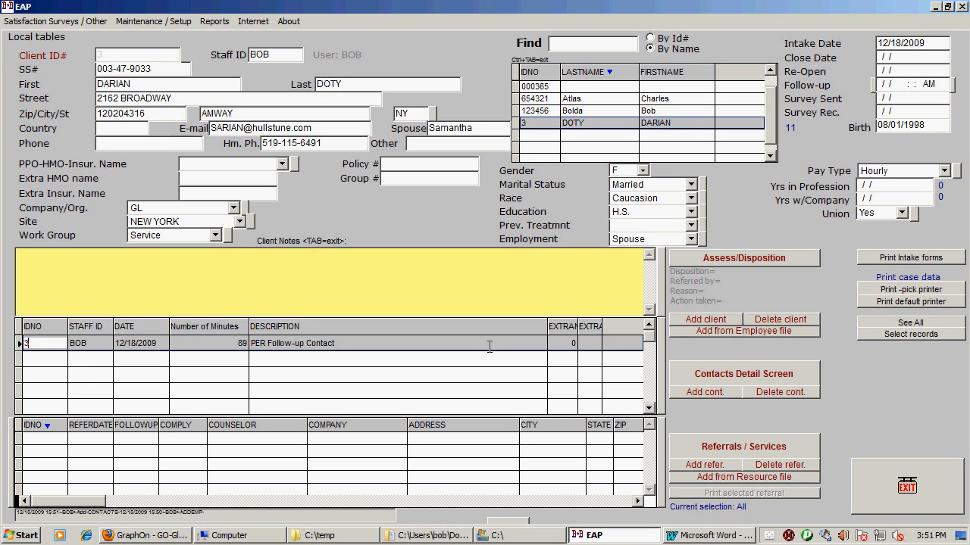
{"action": "left_click", "coordinate": [466, 341]}
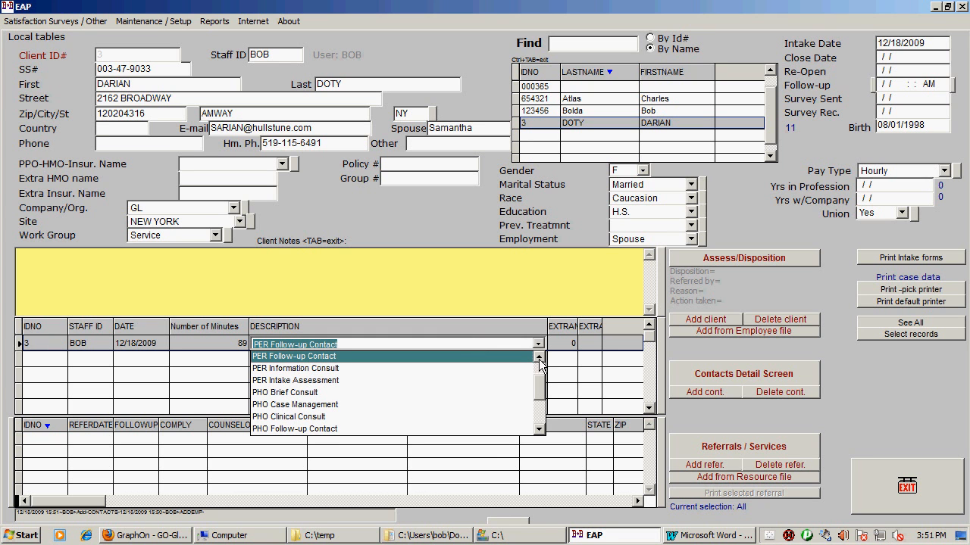
{"action": "left_click", "coordinate": [712, 378]}
{"action": "left_click", "coordinate": [712, 378]}
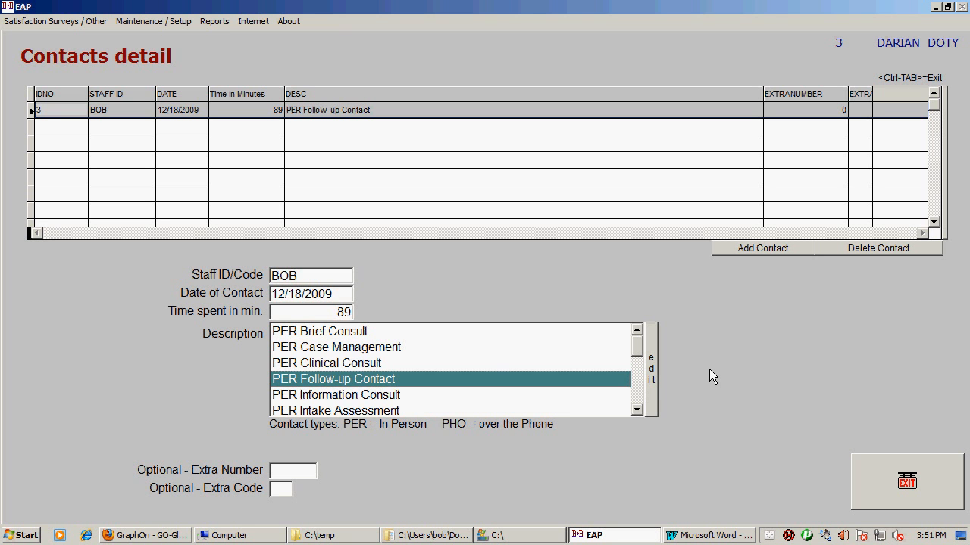
{"action": "left_click", "coordinate": [648, 373]}
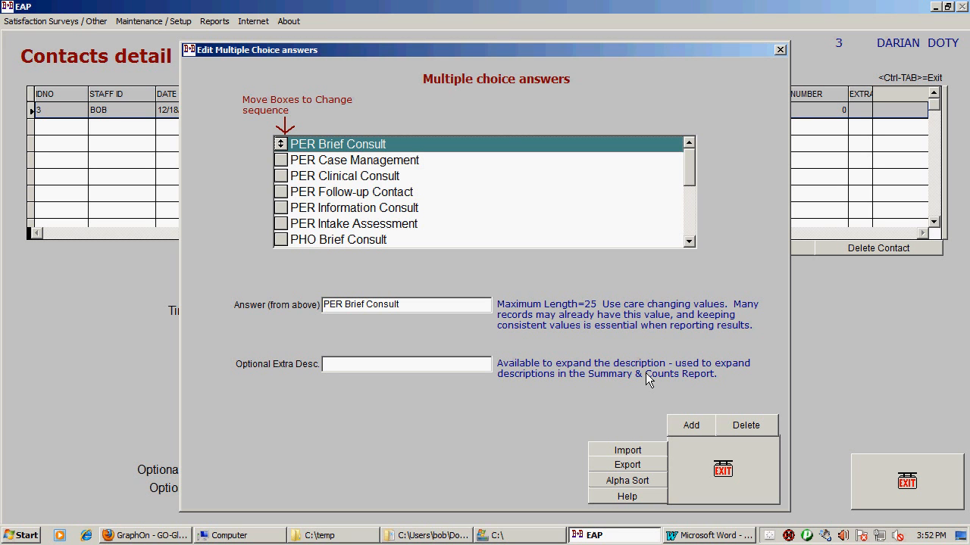
{"action": "left_click", "coordinate": [699, 467]}
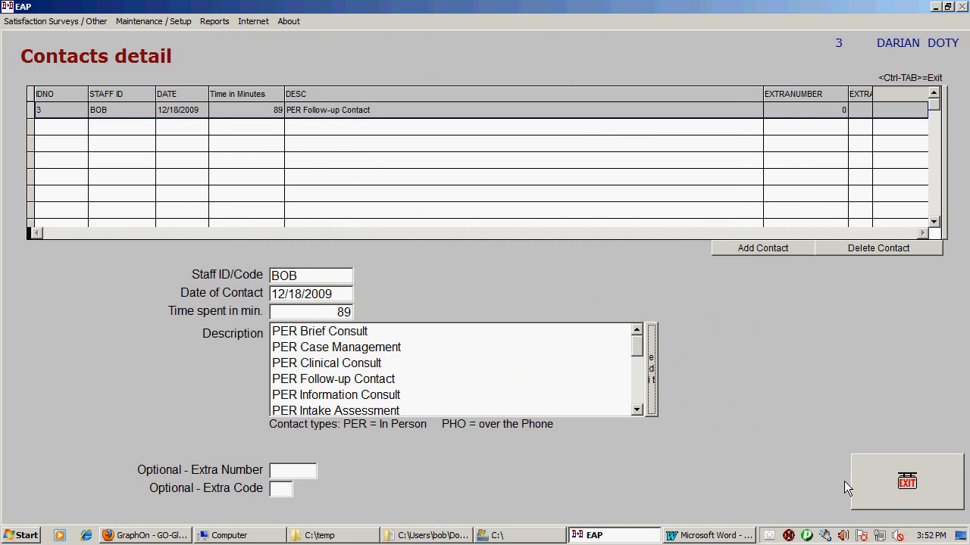
{"action": "left_click", "coordinate": [893, 485]}
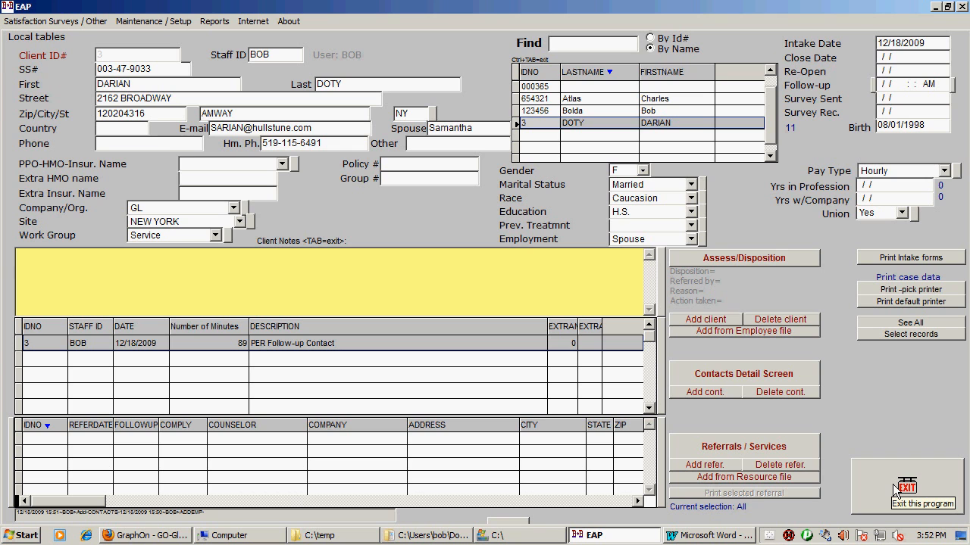
Step: Add a blank referral to the client's case
{"action": "left_click", "coordinate": [704, 467]}
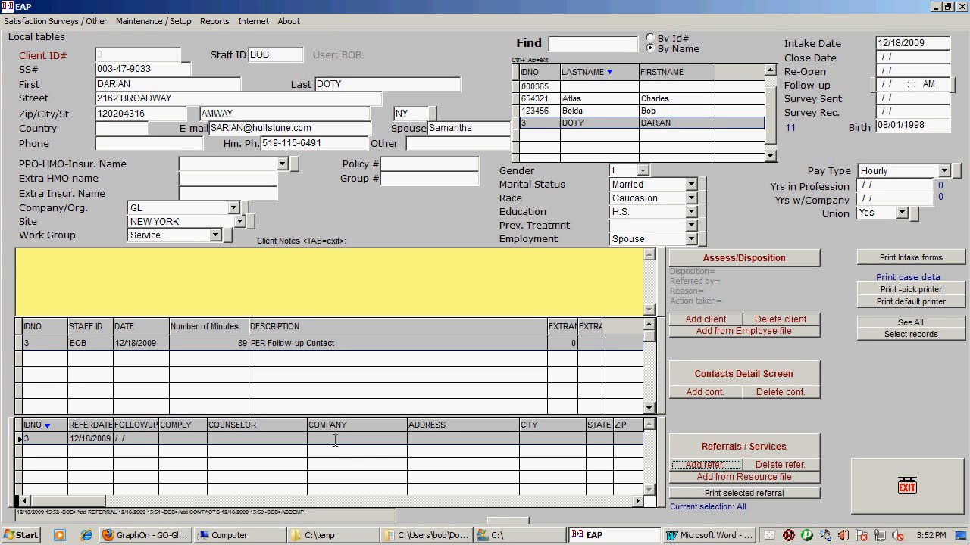
{"action": "left_click", "coordinate": [335, 439]}
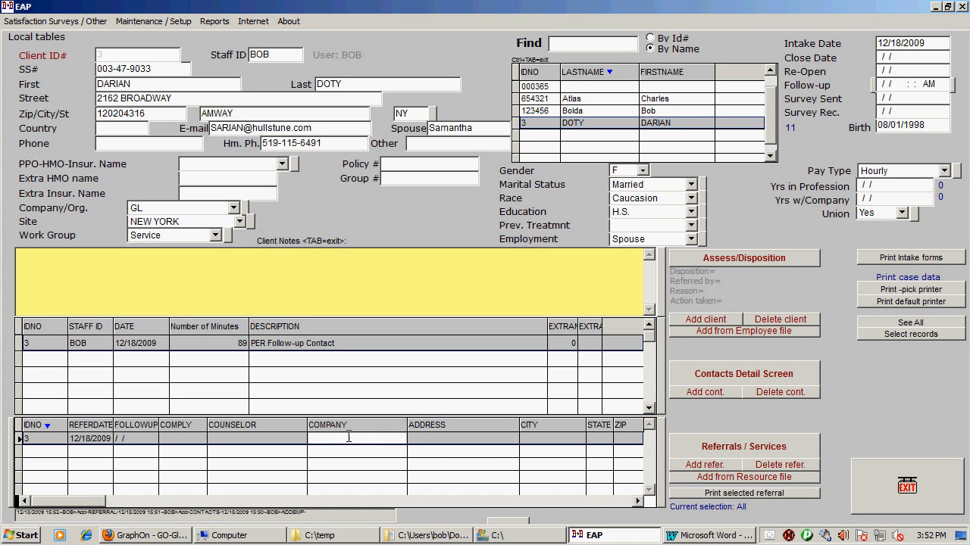
Step: Add a referral from the resource file by copying the provider with the LA,BCSW credential to the client
{"action": "left_click", "coordinate": [743, 477]}
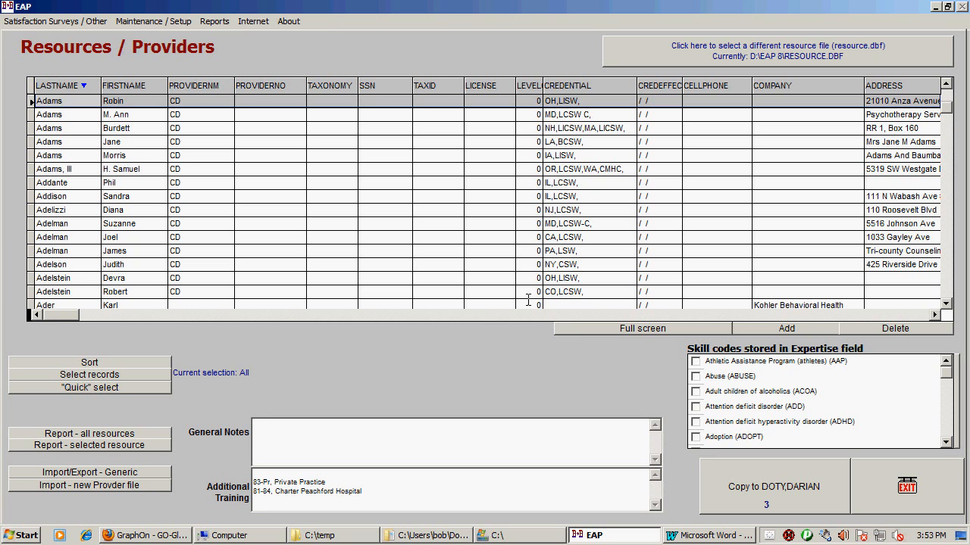
{"action": "left_click", "coordinate": [131, 144]}
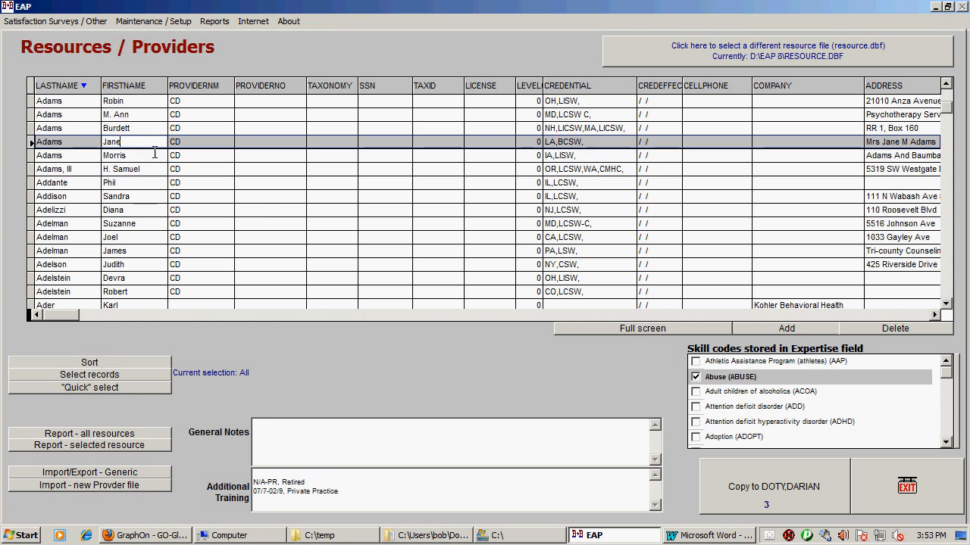
{"action": "left_click", "coordinate": [795, 471]}
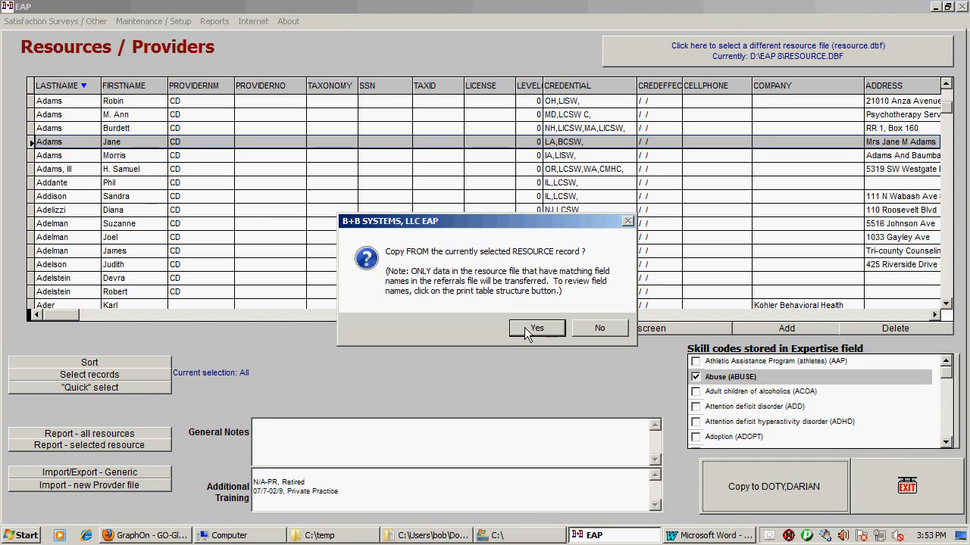
{"action": "left_click", "coordinate": [526, 328]}
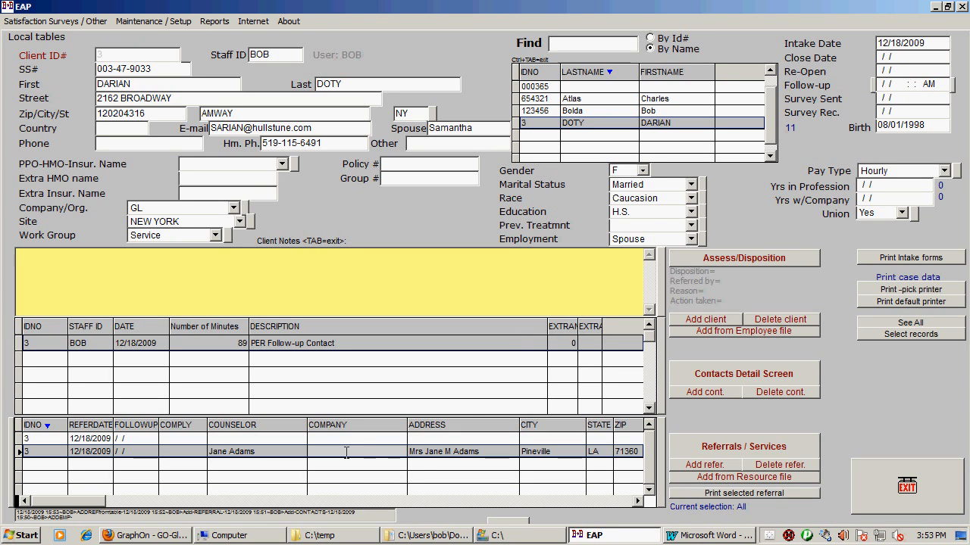
Step: Mark Referred to EAP contract affiliate and MH Inpatient treatment as services in the copied referral's details, and return to the client screen
{"action": "left_click", "coordinate": [218, 452]}
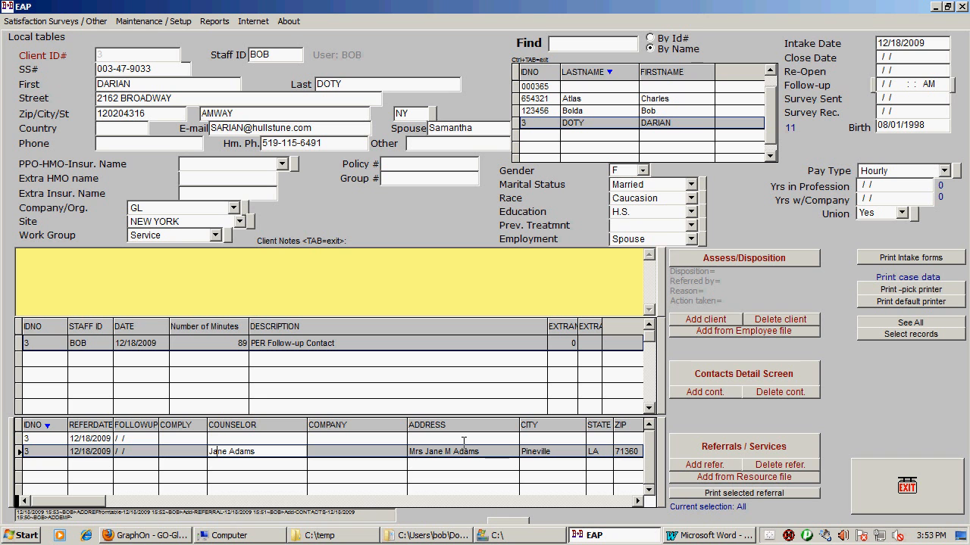
{"action": "left_click", "coordinate": [768, 440]}
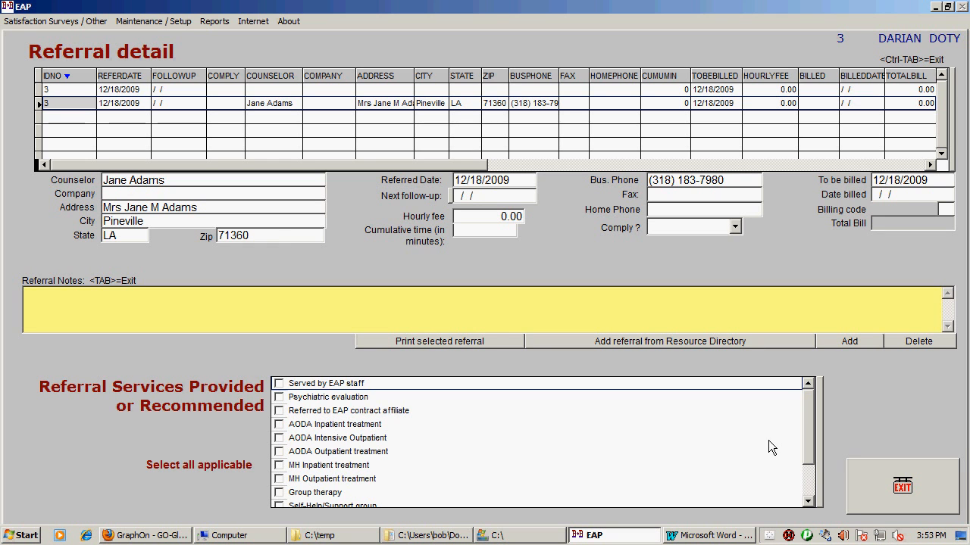
{"action": "left_click", "coordinate": [820, 413]}
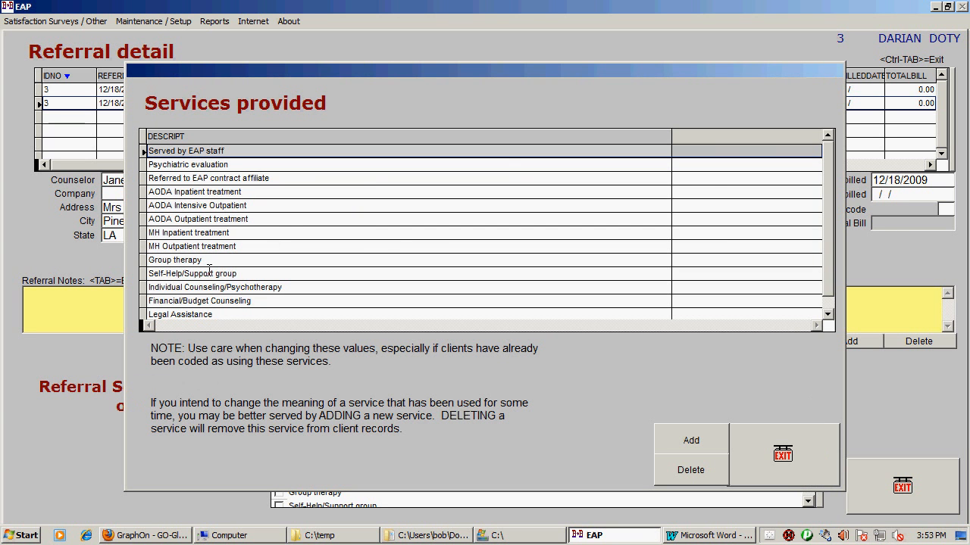
{"action": "left_click", "coordinate": [777, 454]}
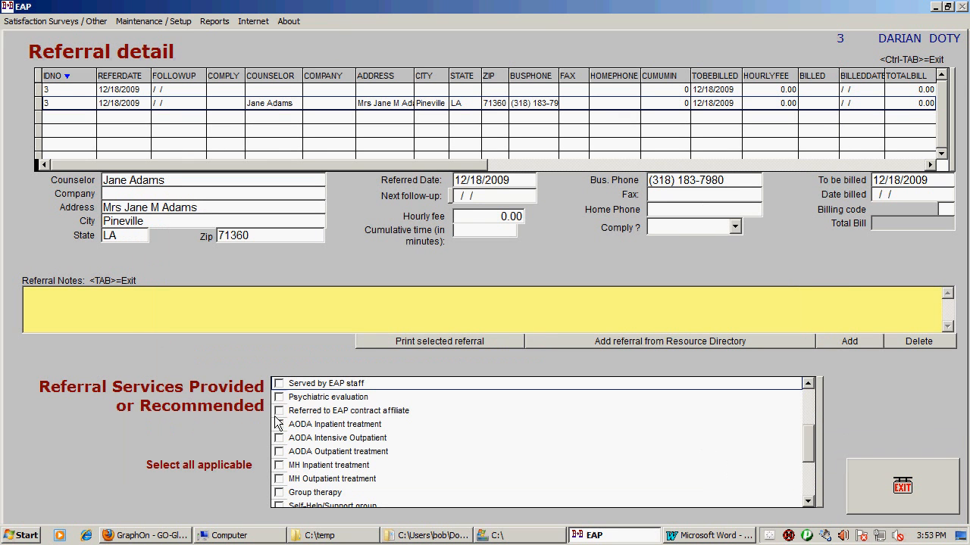
{"action": "left_click", "coordinate": [278, 411]}
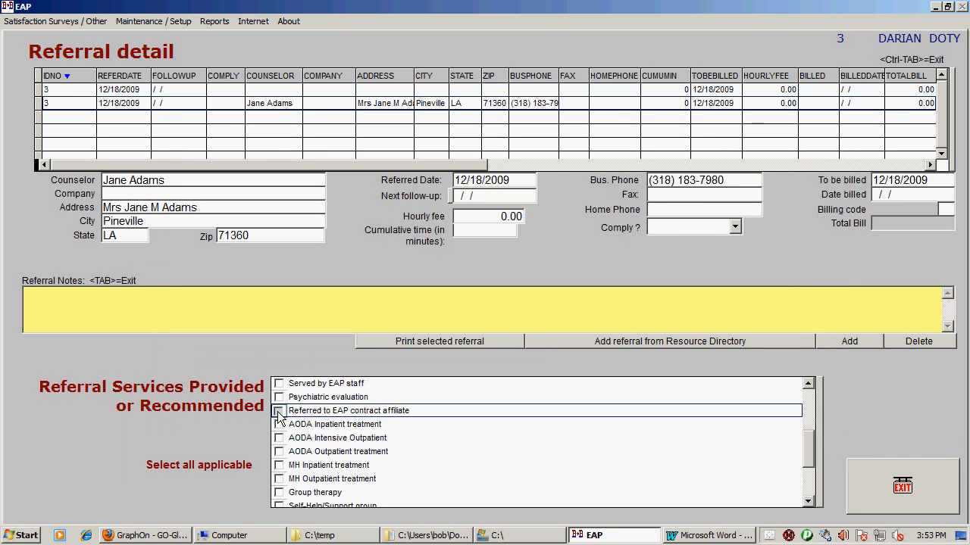
{"action": "left_click", "coordinate": [280, 466]}
{"action": "left_click", "coordinate": [875, 473]}
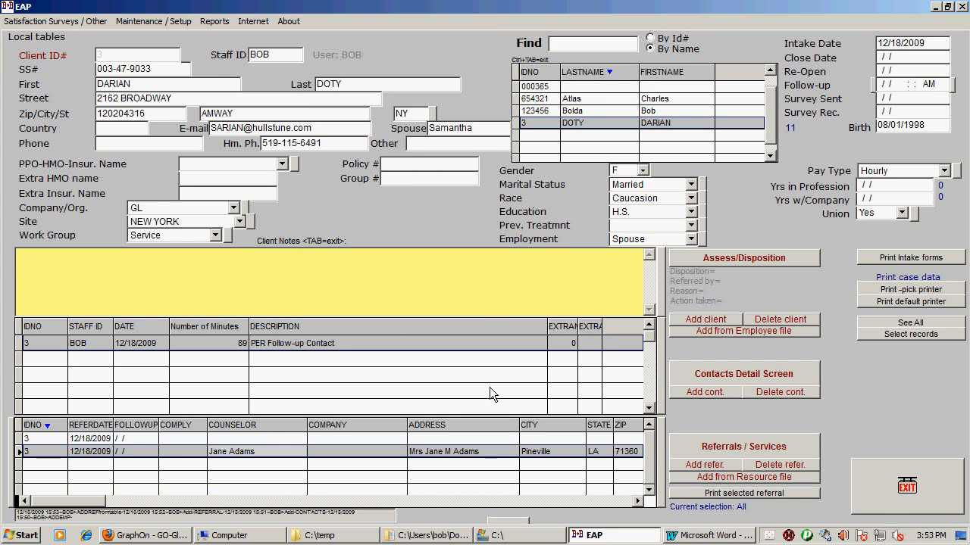